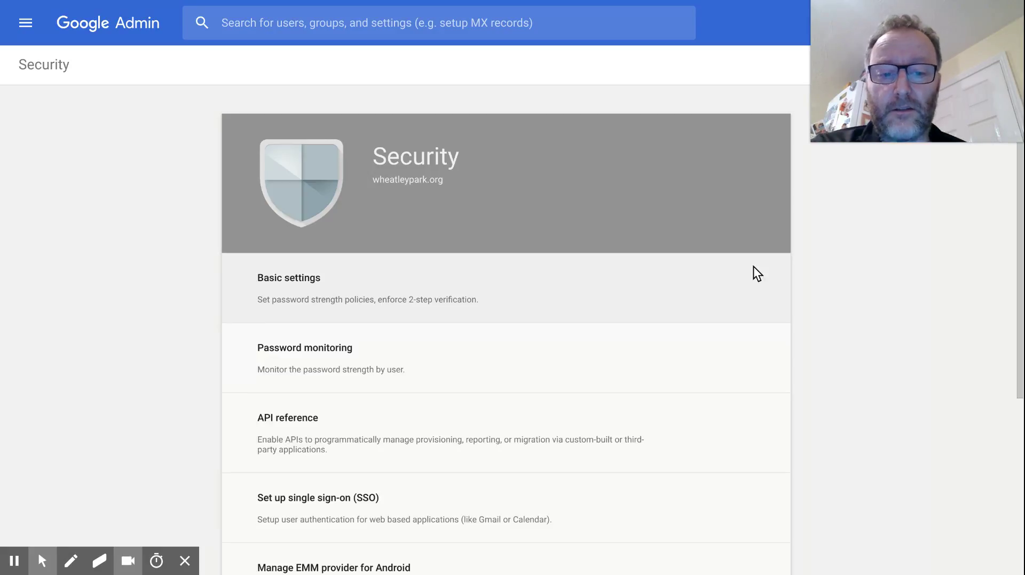
# Open the G Suite API Permissions section of the Security settings.
pyautogui.scroll(-1, 753, 267)
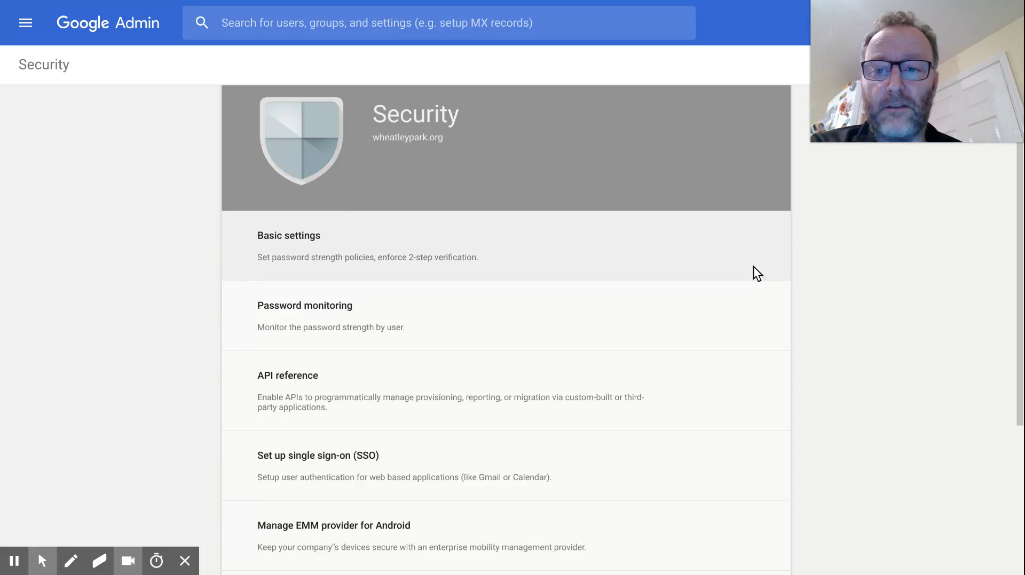
pyautogui.scroll(-4, 754, 266)
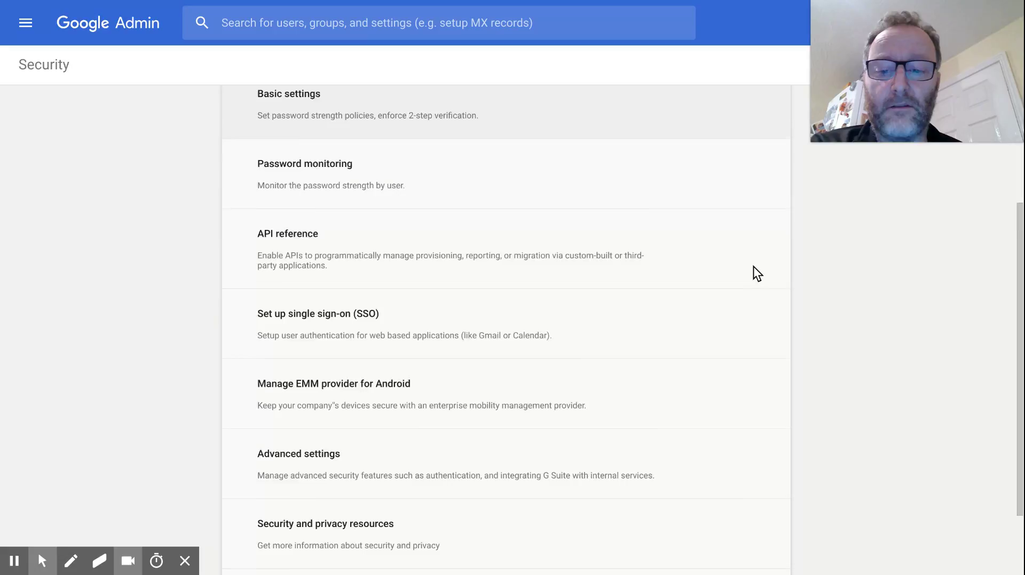
pyautogui.scroll(-1, 754, 266)
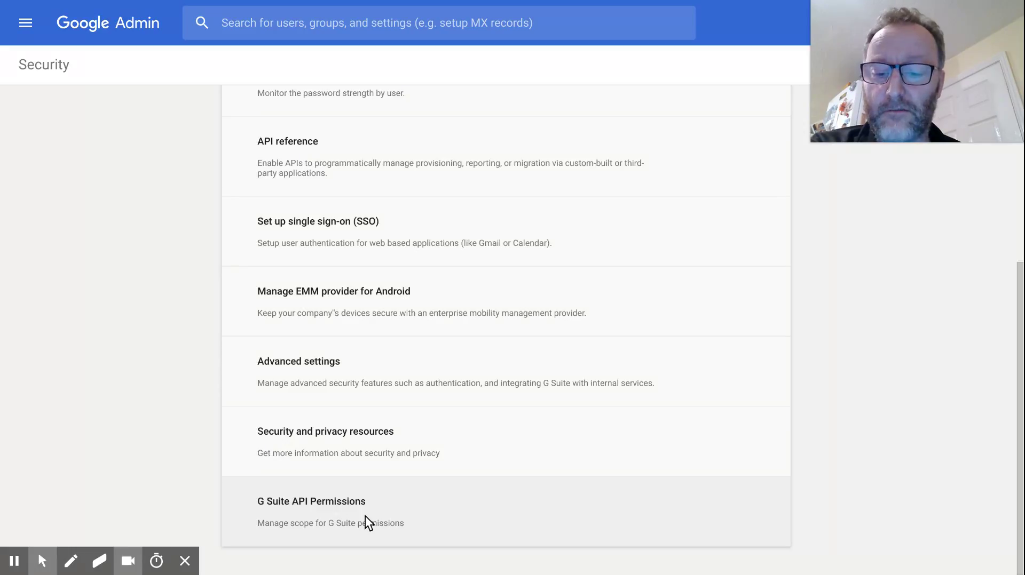
pyautogui.click(365, 517)
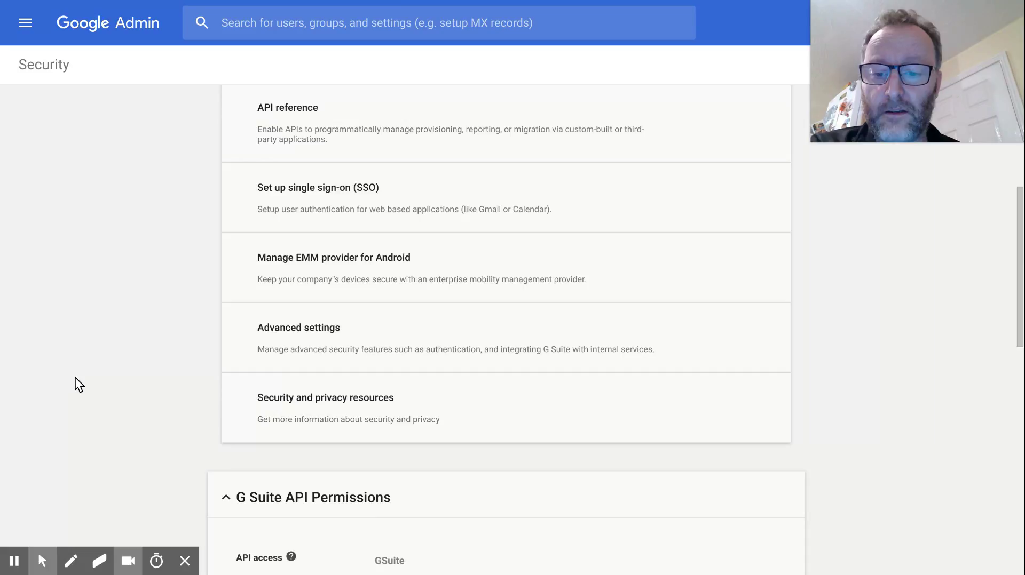
# Disable API access for Vault, save the change and confirm the disabling.
pyautogui.scroll(-10, 310, 425)
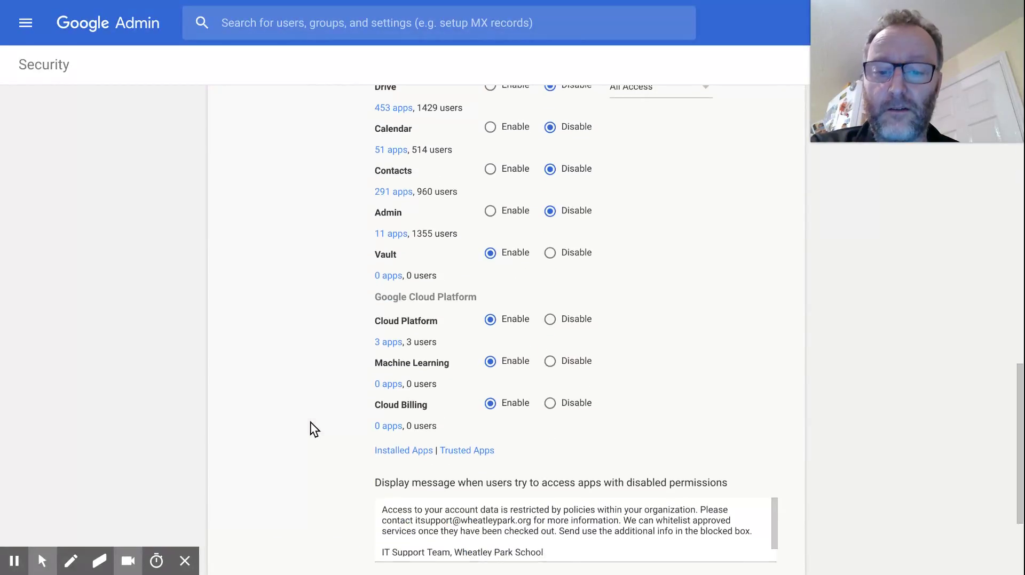
pyautogui.scroll(2, 311, 423)
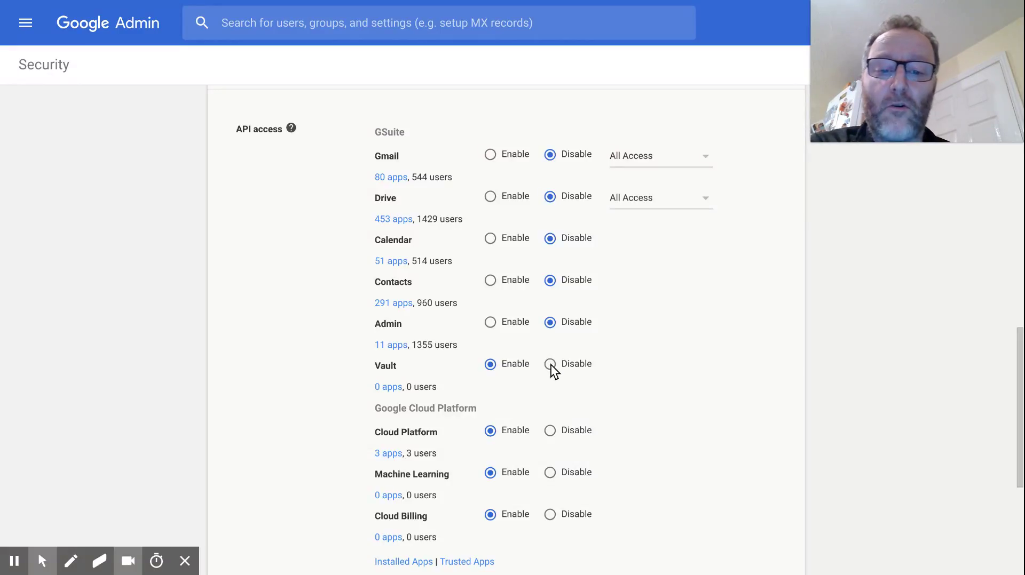
pyautogui.click(550, 365)
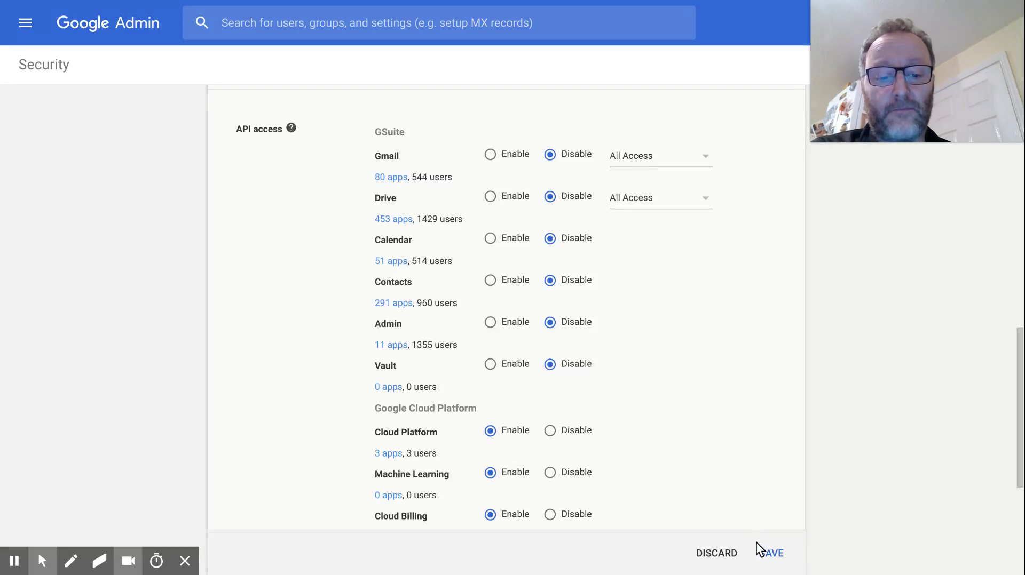
pyautogui.click(772, 554)
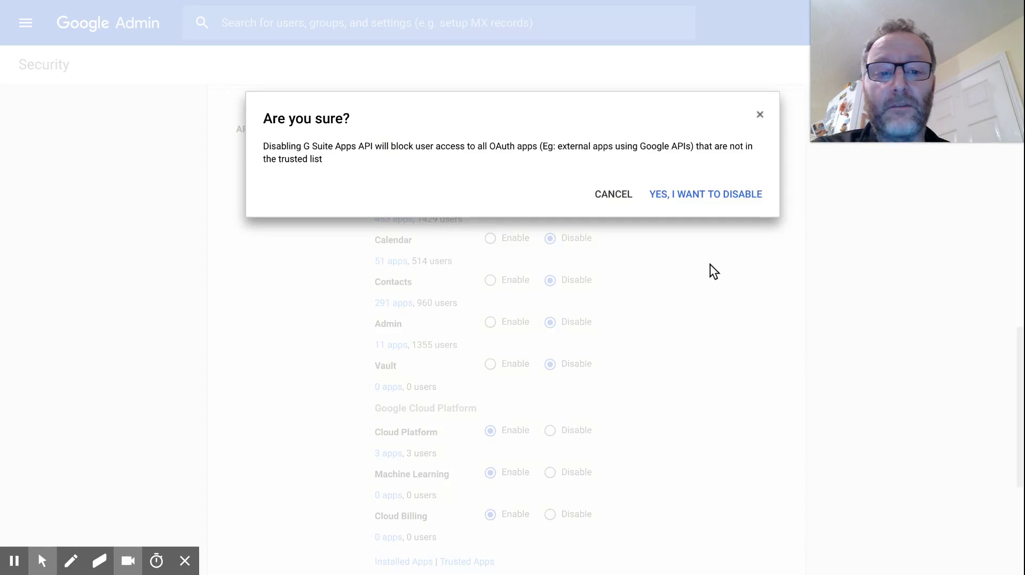
pyautogui.click(712, 196)
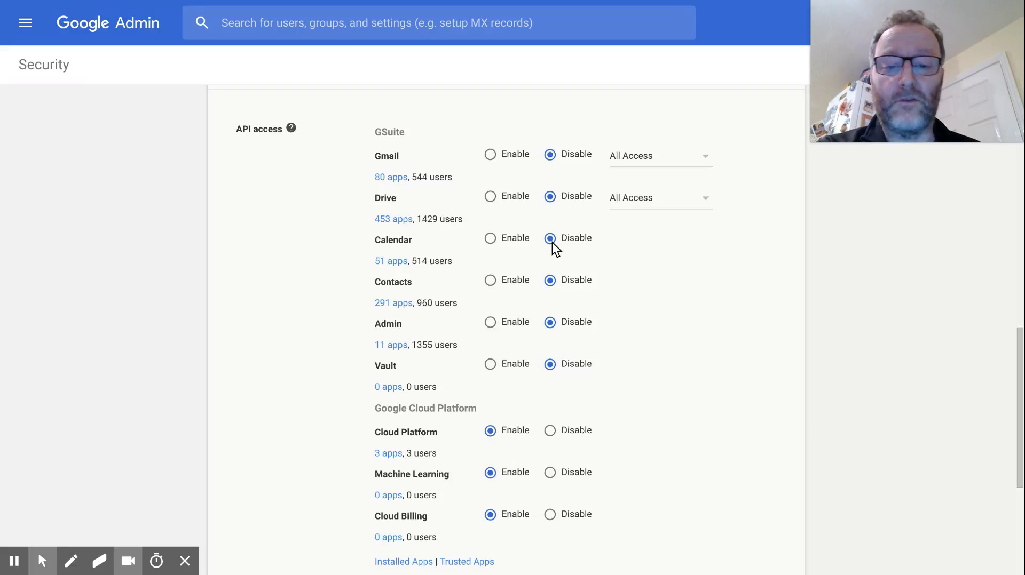
# Review the API permission and internal app settings, and open the list of installed apps with Drive access.
pyautogui.scroll(-4, 553, 248)
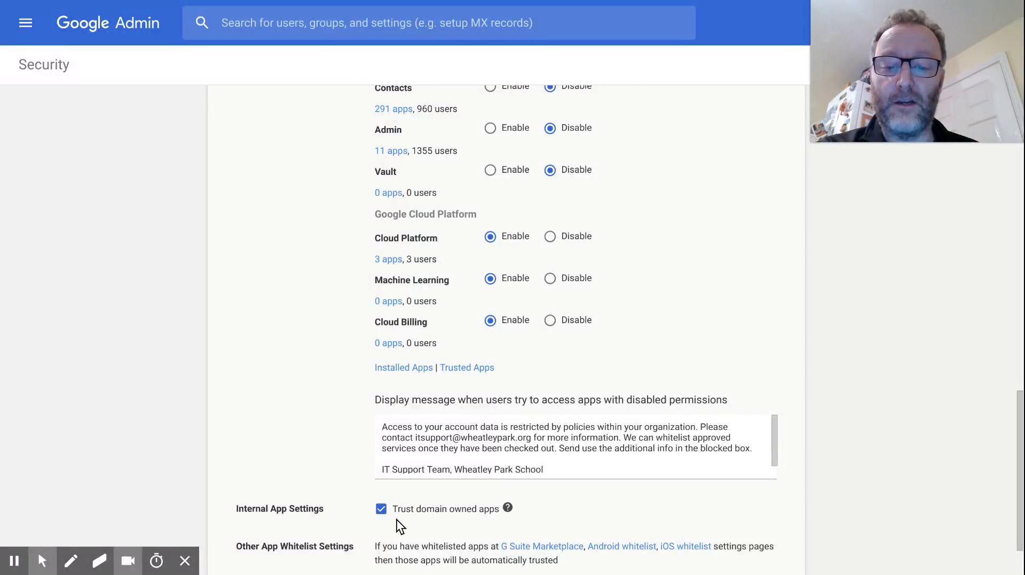
pyautogui.scroll(-1, 396, 520)
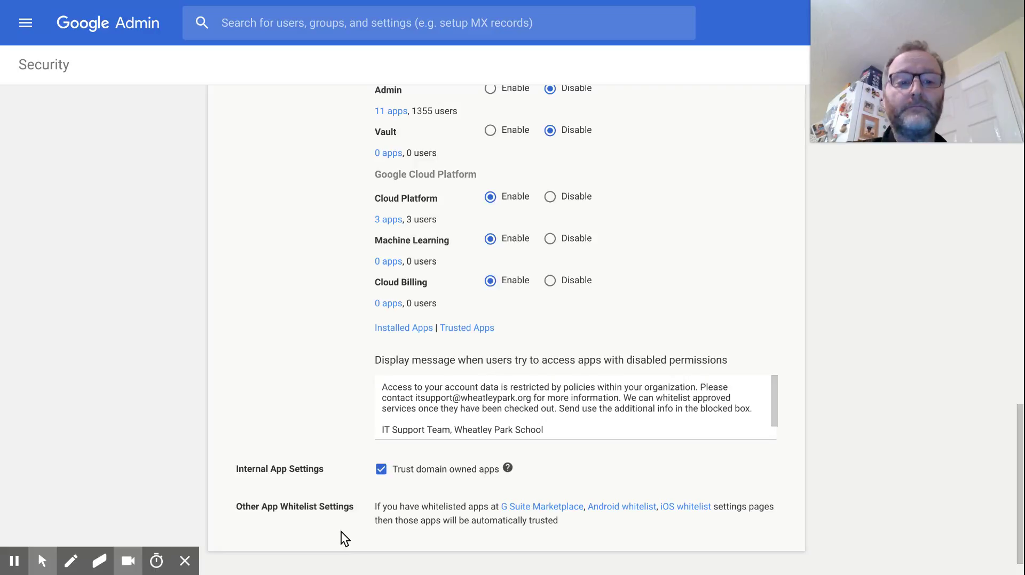
pyautogui.scroll(4, 340, 532)
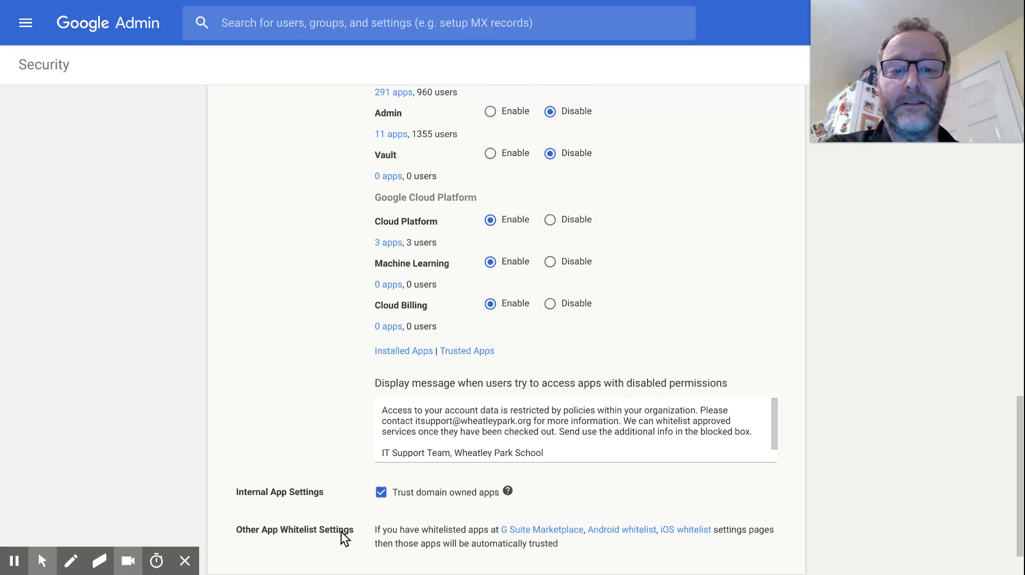
pyautogui.scroll(1, 341, 532)
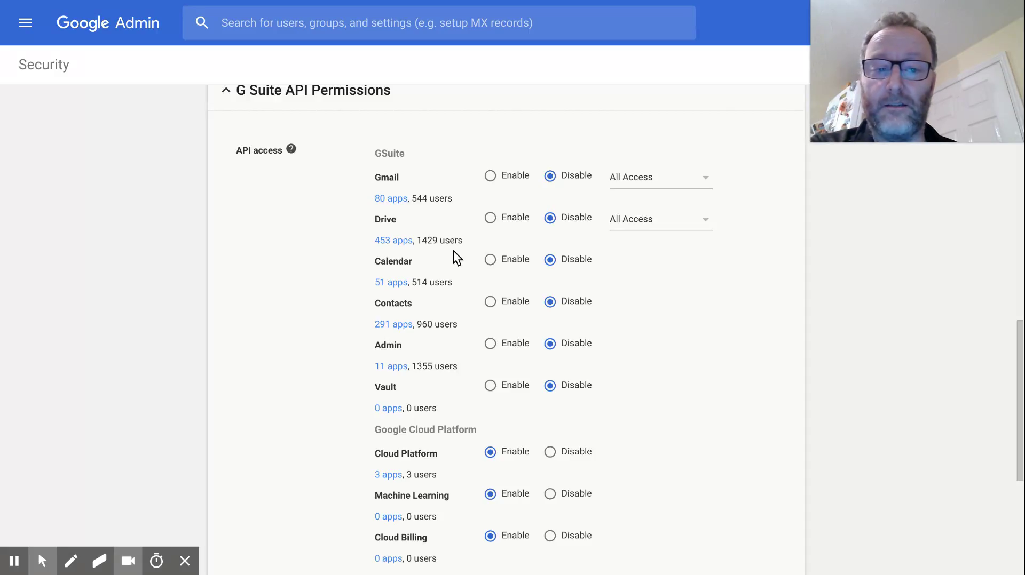
pyautogui.click(401, 246)
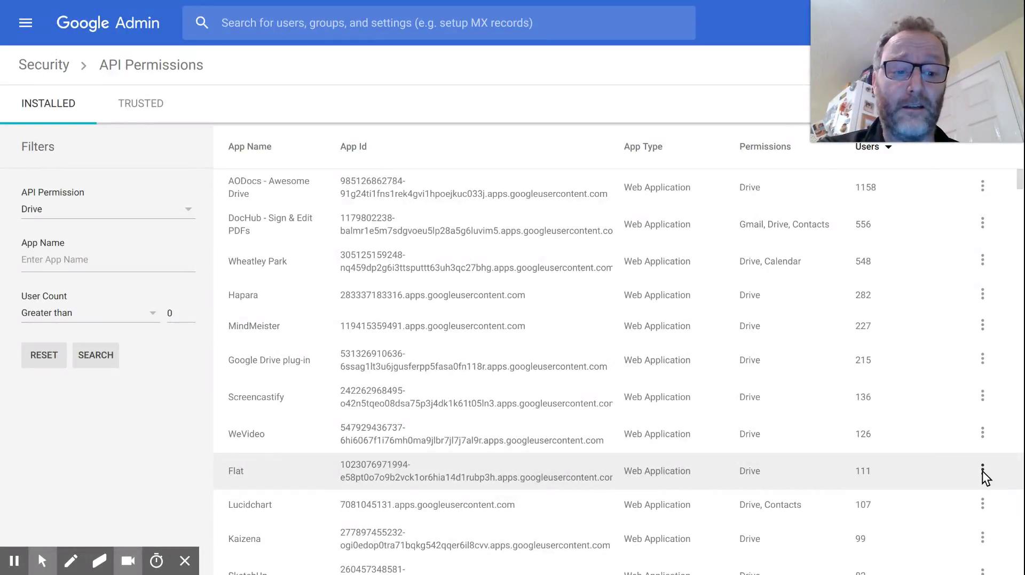
# Show the trust option for the Flat app, and view the trusted apps list before returning to the installed apps.
pyautogui.click(982, 472)
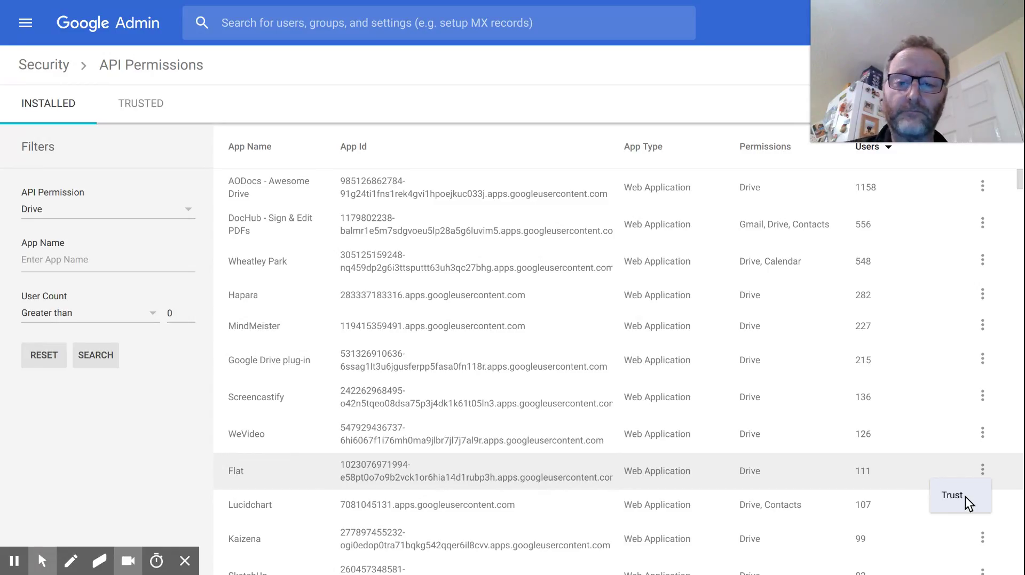
pyautogui.click(157, 109)
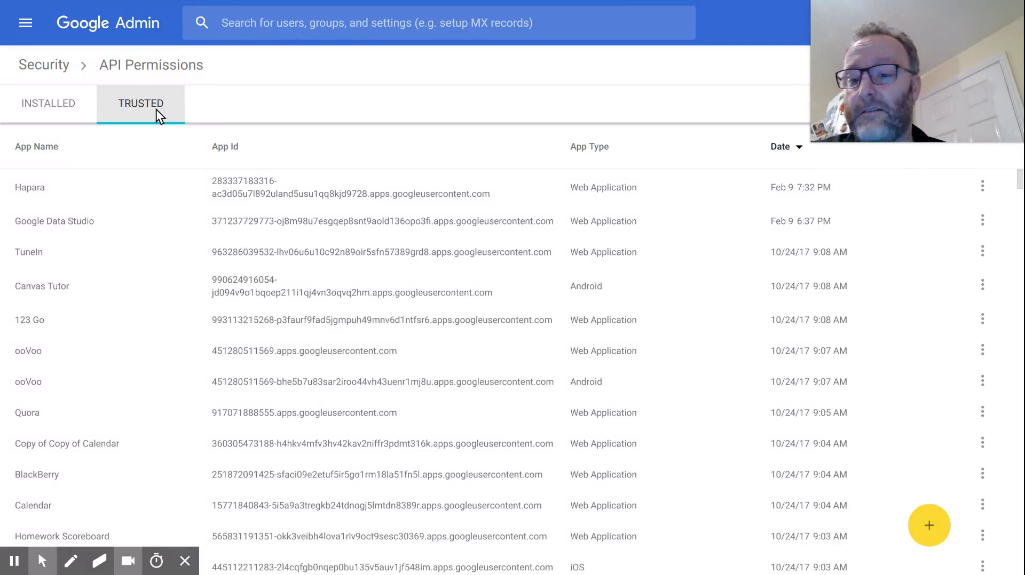
pyautogui.click(65, 105)
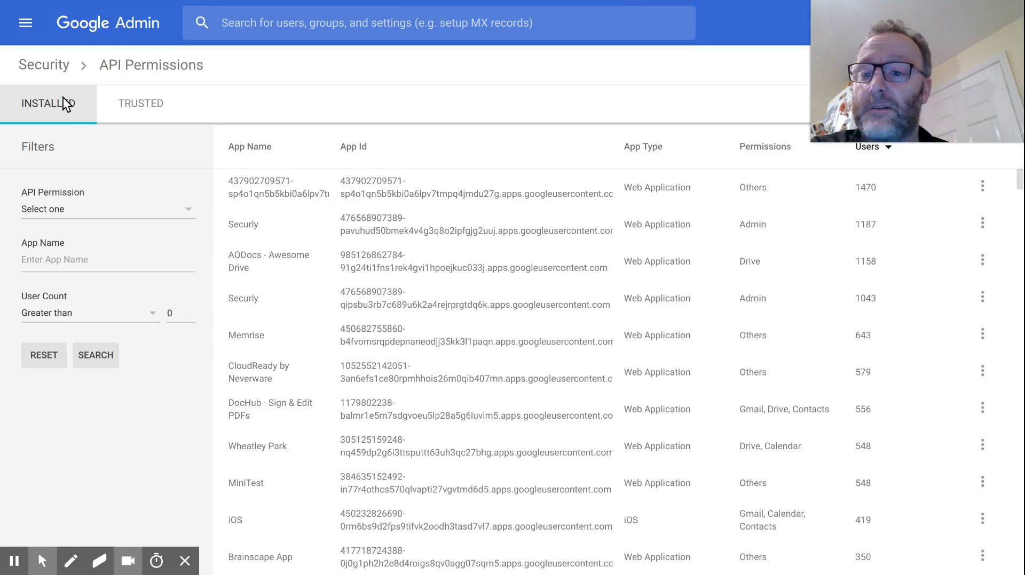
# Reopen the G Suite API Permissions and inspect Drive's access-level options, choosing All Access.
pyautogui.click(55, 65)
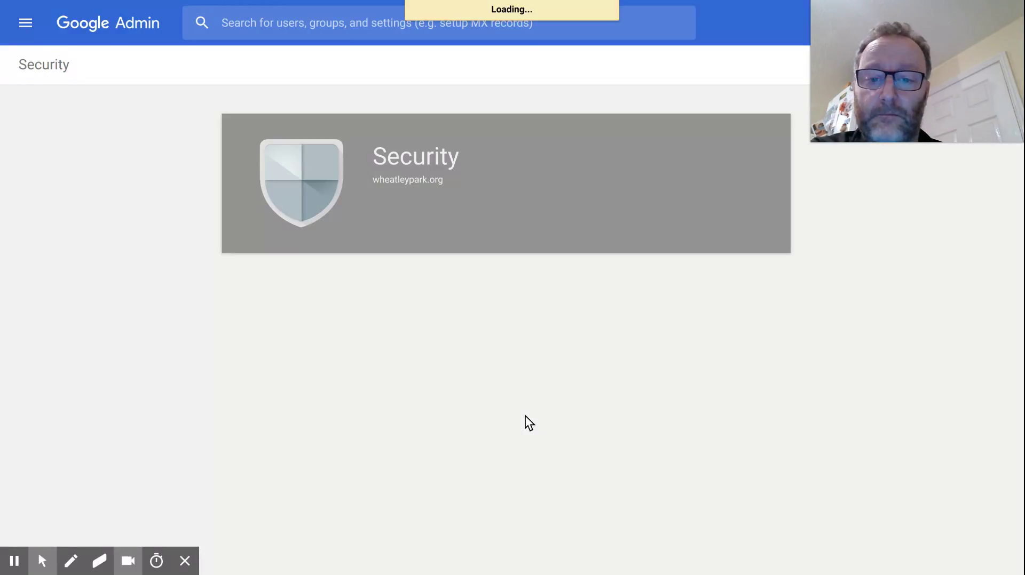
pyautogui.scroll(-3, 525, 419)
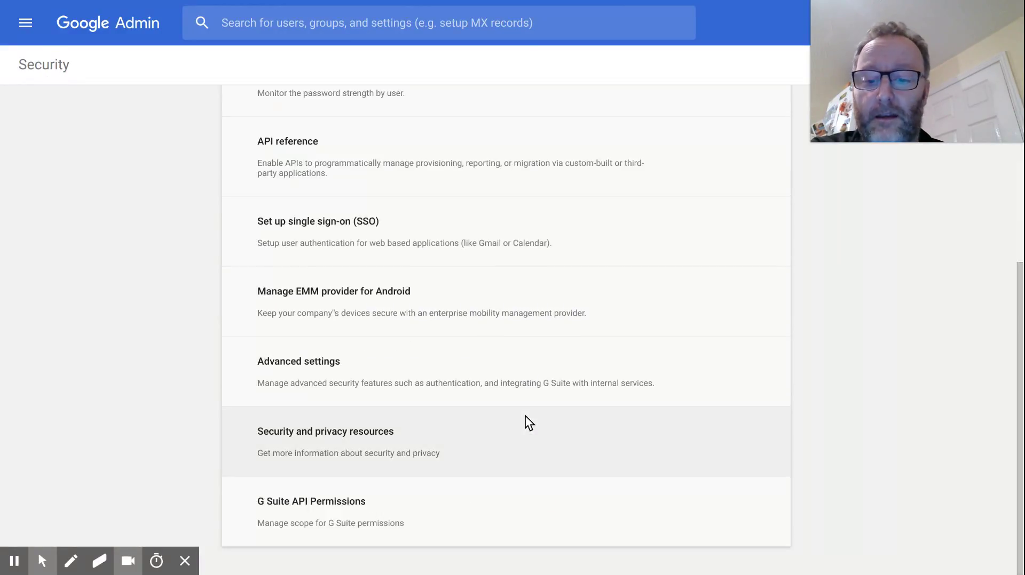
pyautogui.click(352, 534)
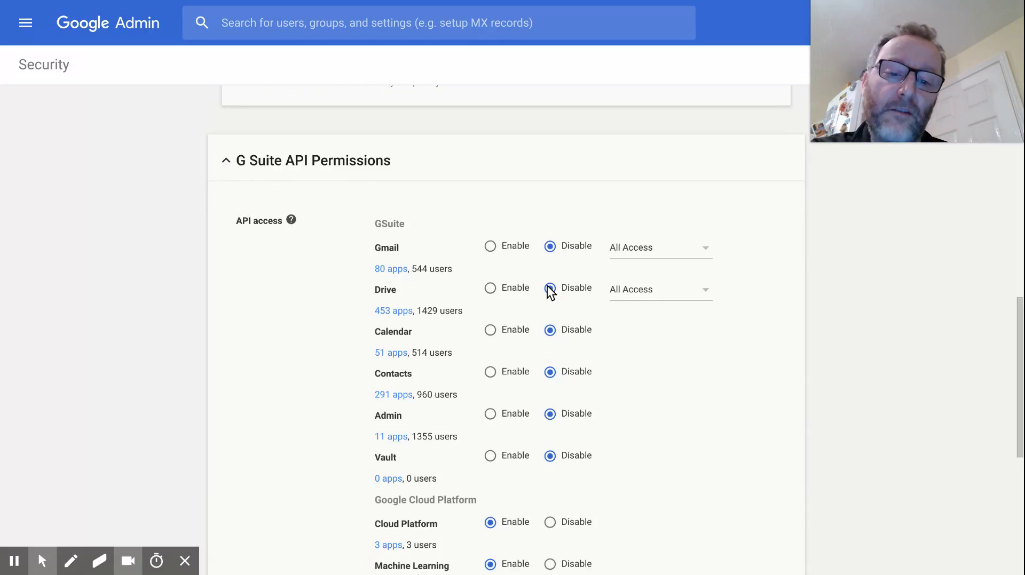
pyautogui.click(634, 291)
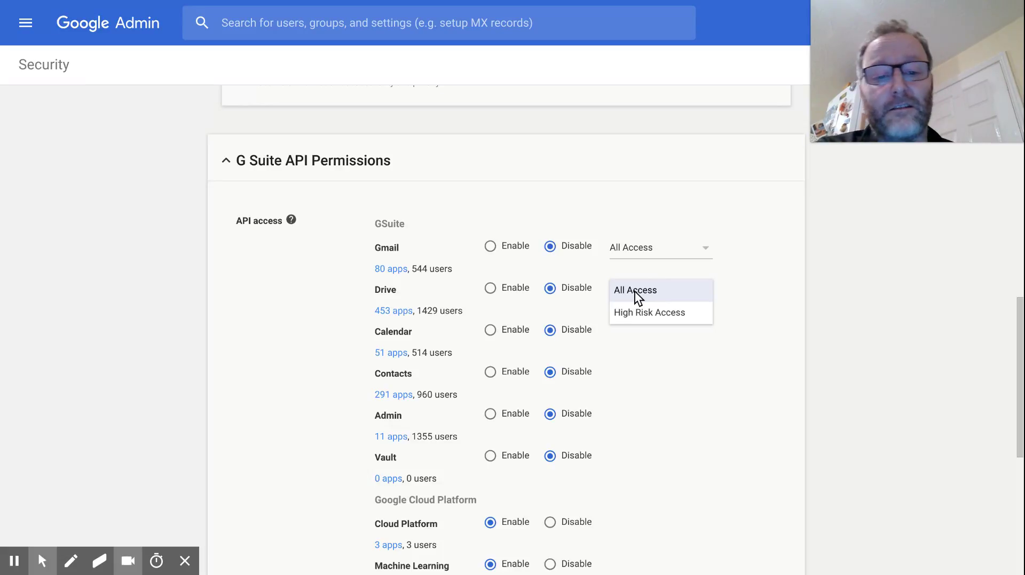
pyautogui.click(636, 291)
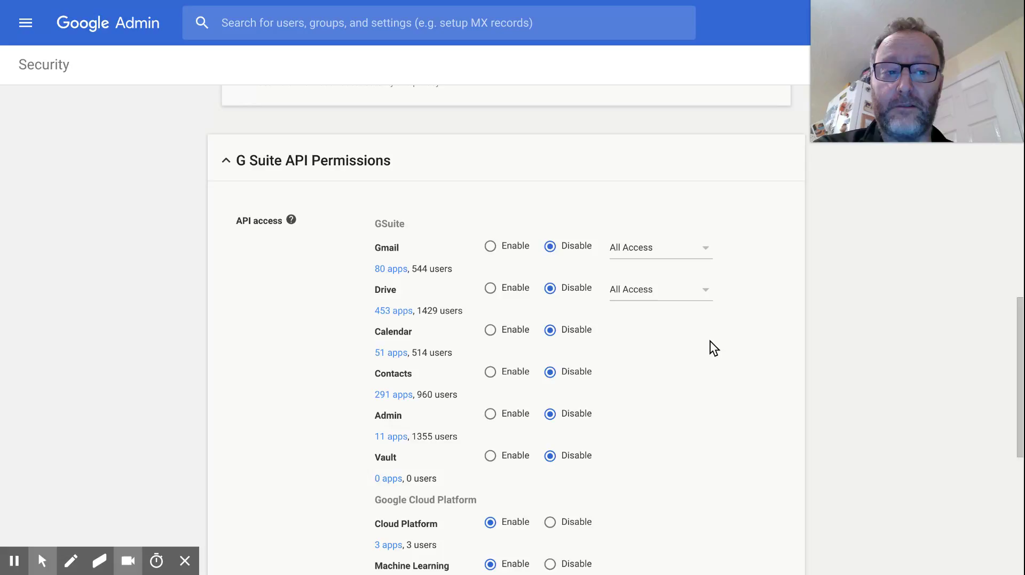
# Review the G Suite API Permissions settings and open the list of installed apps with Calendar access.
pyautogui.scroll(-2, 711, 341)
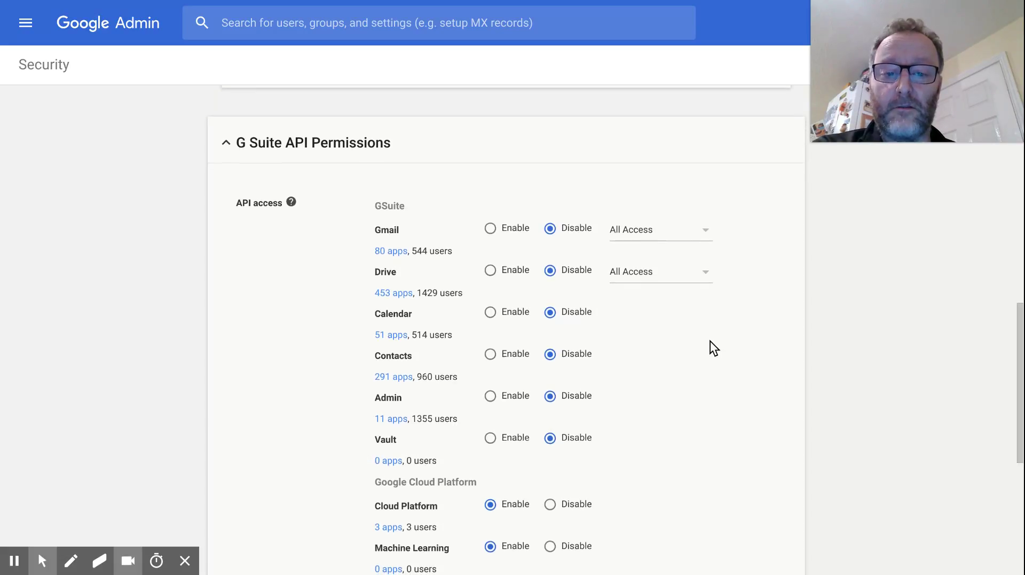
pyautogui.scroll(-1, 710, 341)
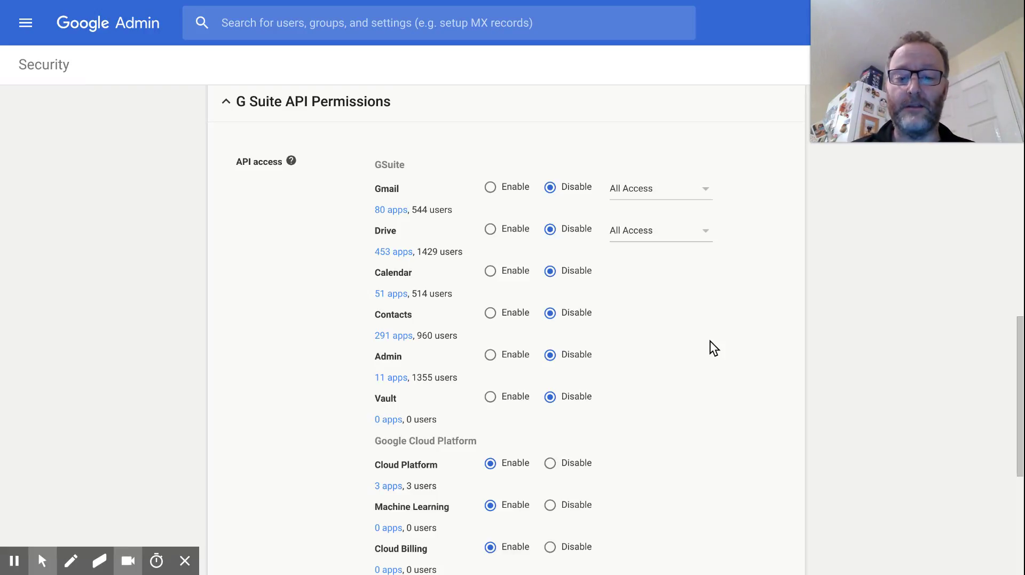
pyautogui.scroll(-4, 710, 341)
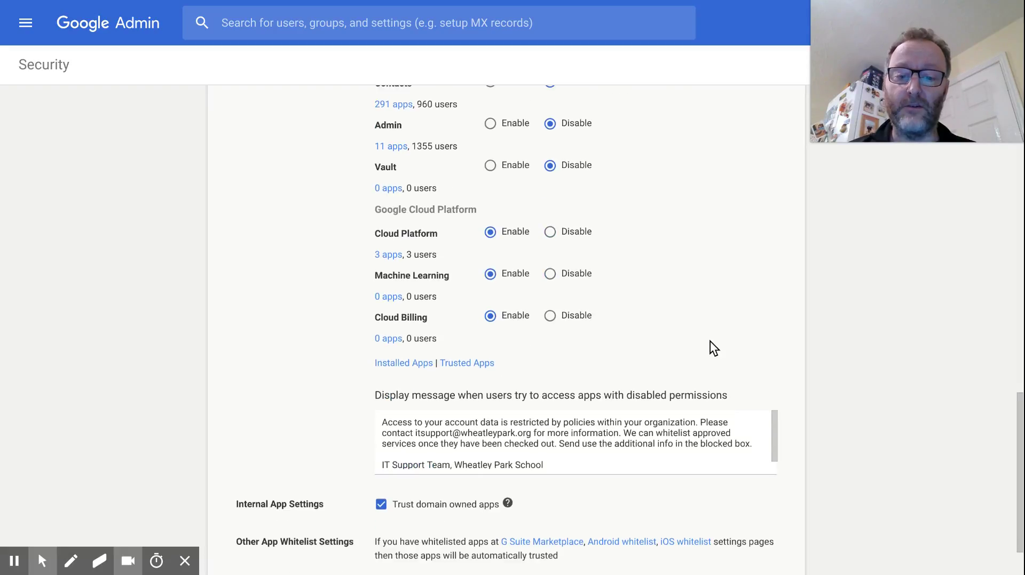
pyautogui.scroll(4, 700, 368)
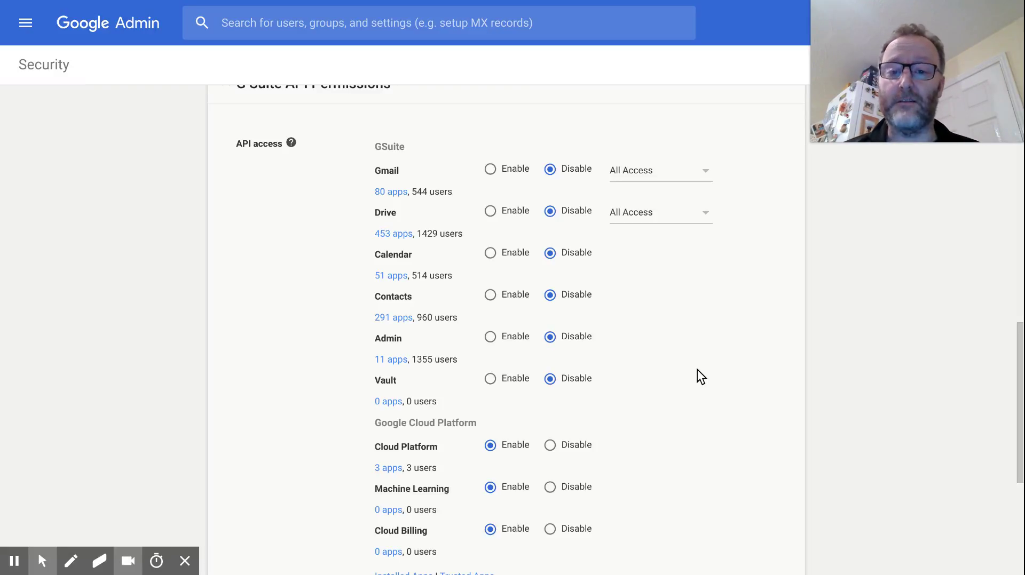
pyautogui.scroll(7, 697, 370)
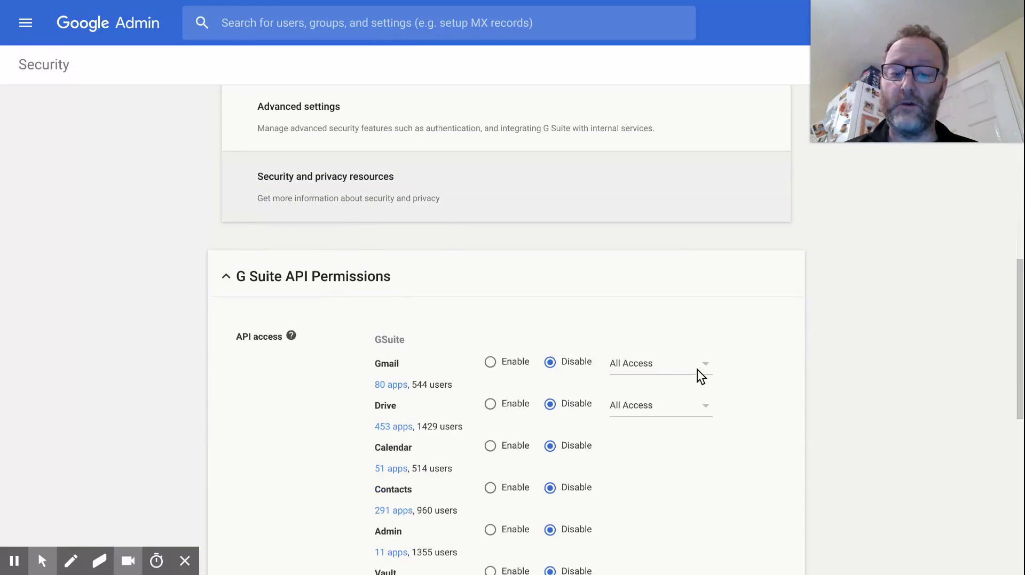
pyautogui.scroll(-2, 699, 378)
pyautogui.click(389, 372)
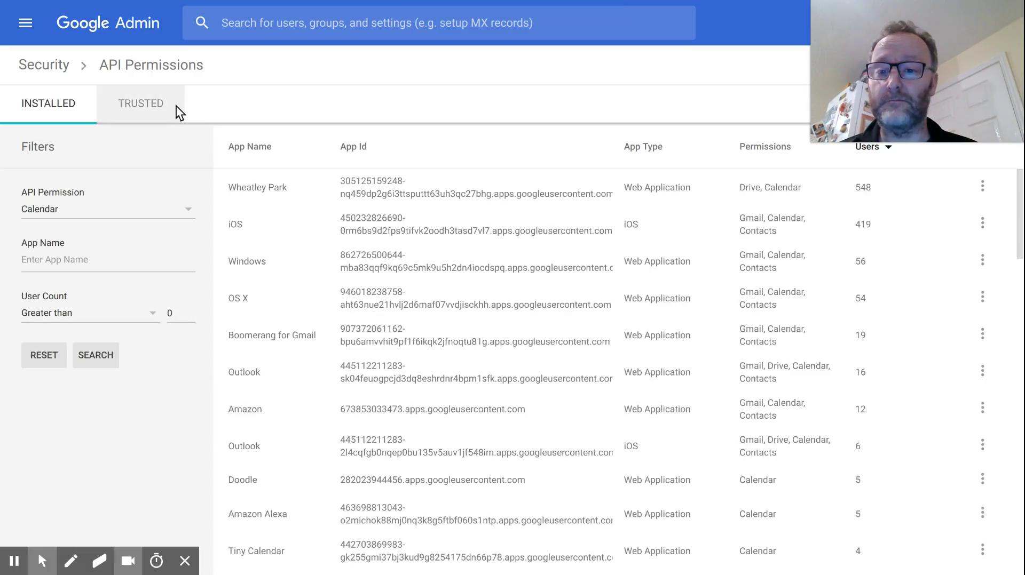
# Start adding an app to the trusted list with Web Application as the app type.
pyautogui.click(173, 106)
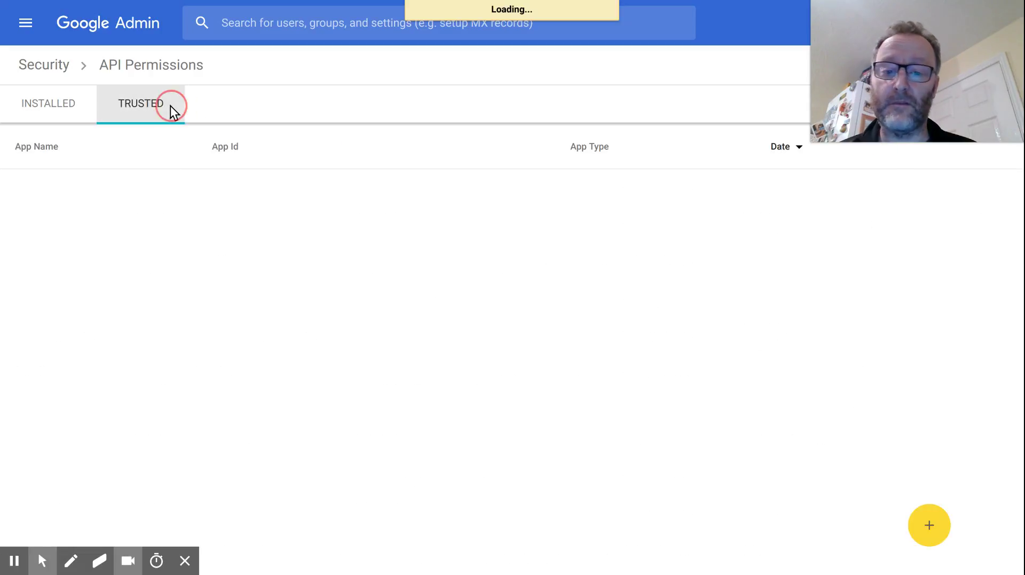
pyautogui.click(931, 533)
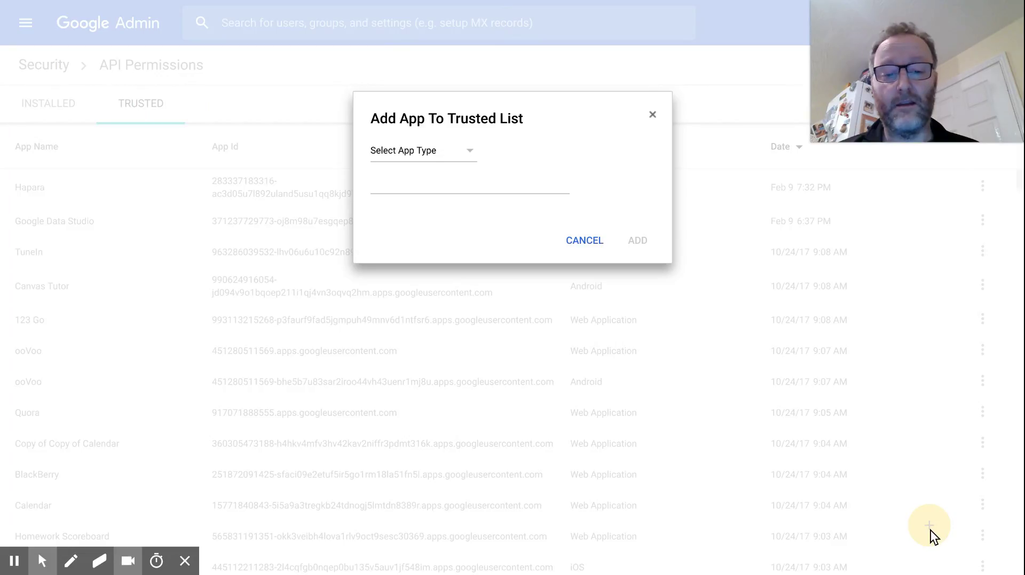
pyautogui.click(416, 157)
pyautogui.click(415, 176)
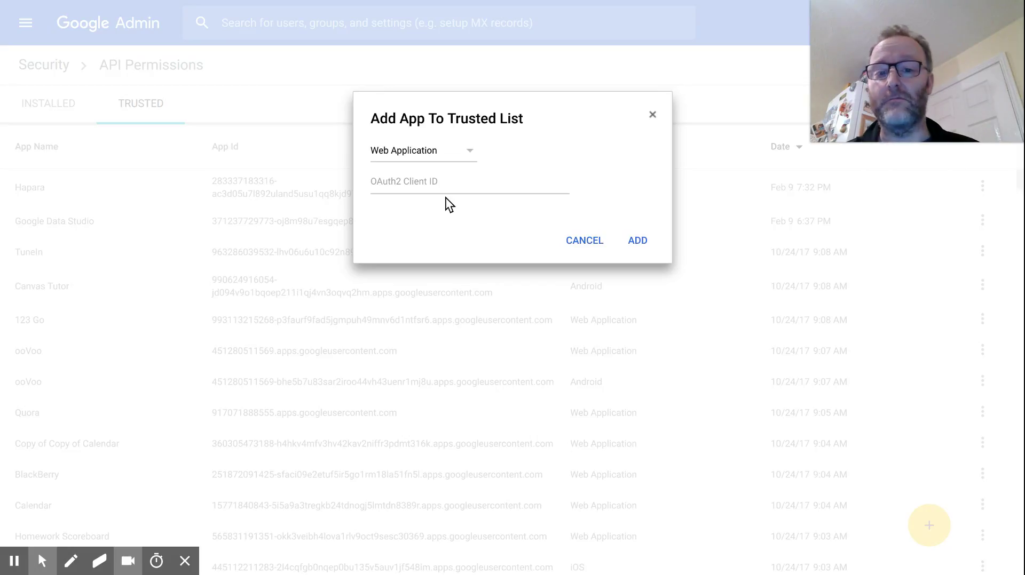
# Switch the app type for the trusted list entry to Android and then to iOS.
pyautogui.click(433, 149)
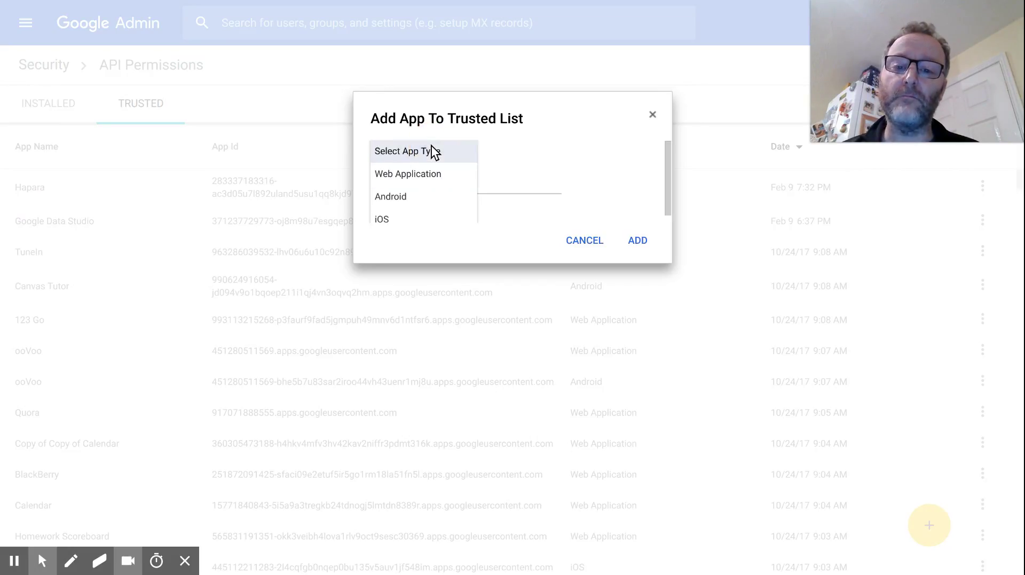
pyautogui.click(410, 200)
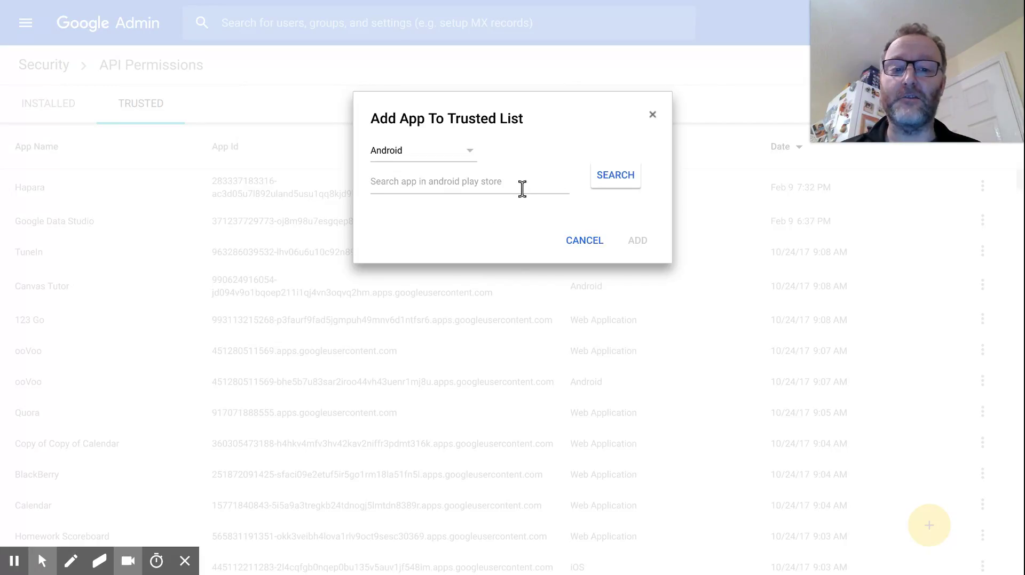
pyautogui.click(442, 155)
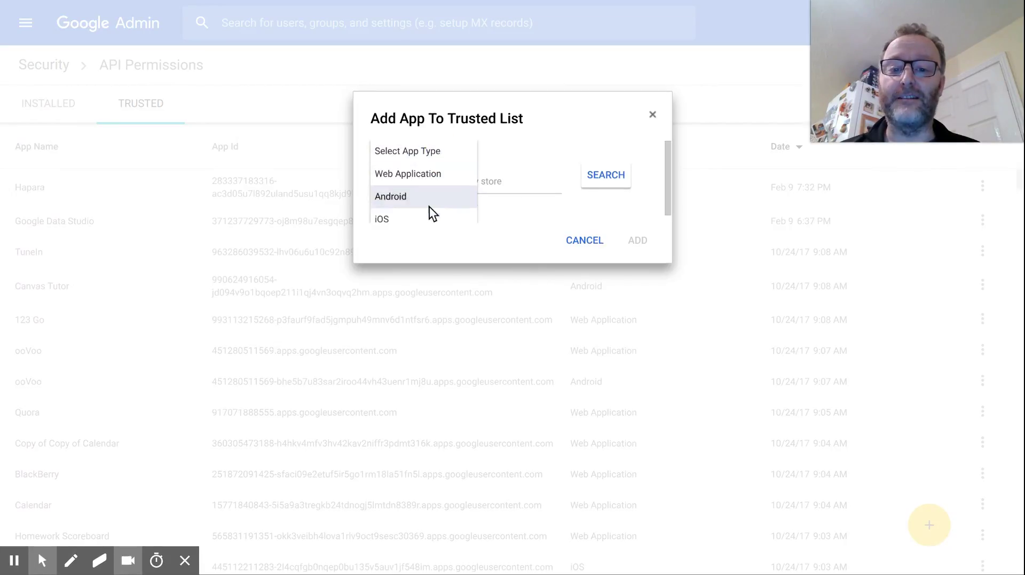
pyautogui.click(425, 226)
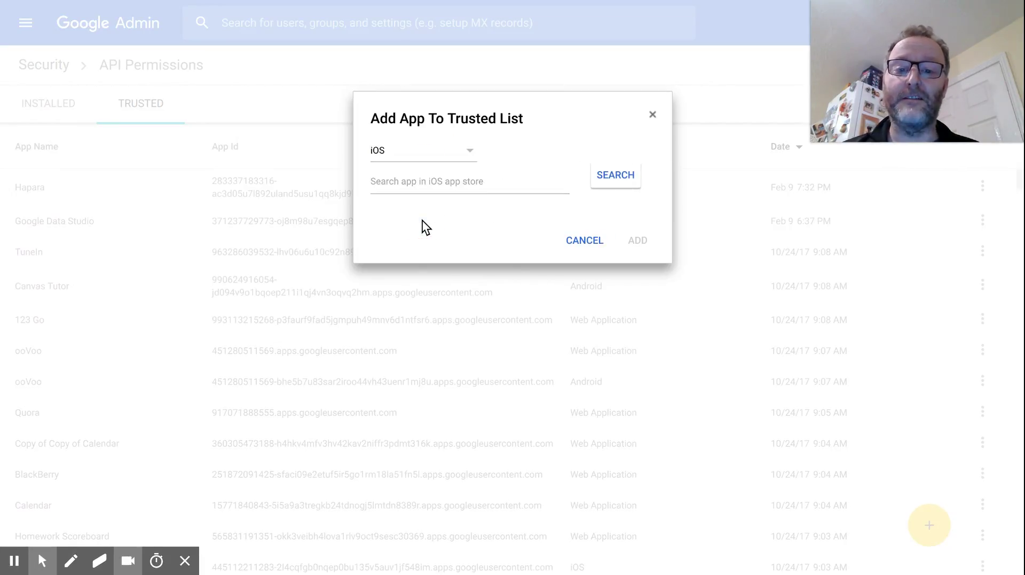